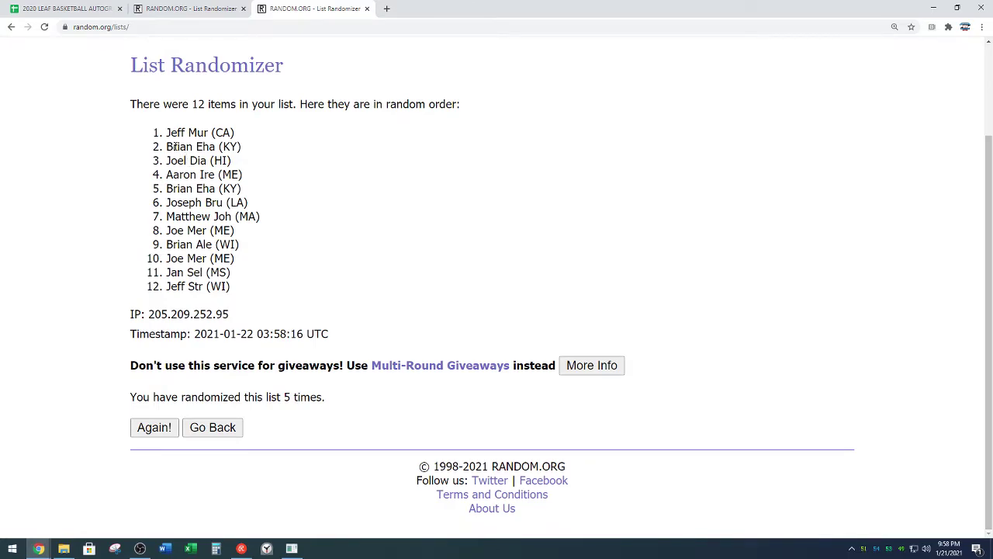
Step: Copy all 12 participant names from the randomized results list
left_click_drag(167, 133, 249, 287)
right_click(202, 222)
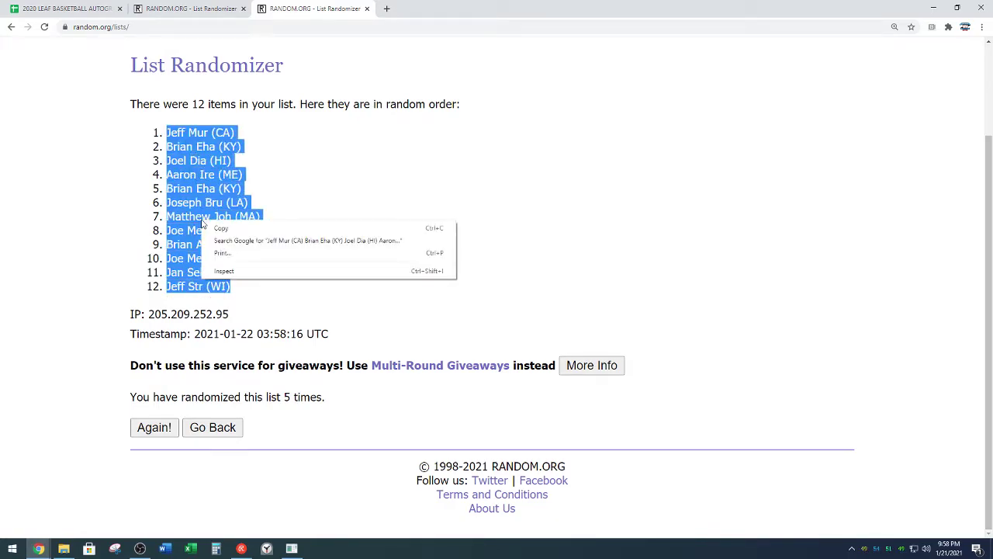
left_click(212, 228)
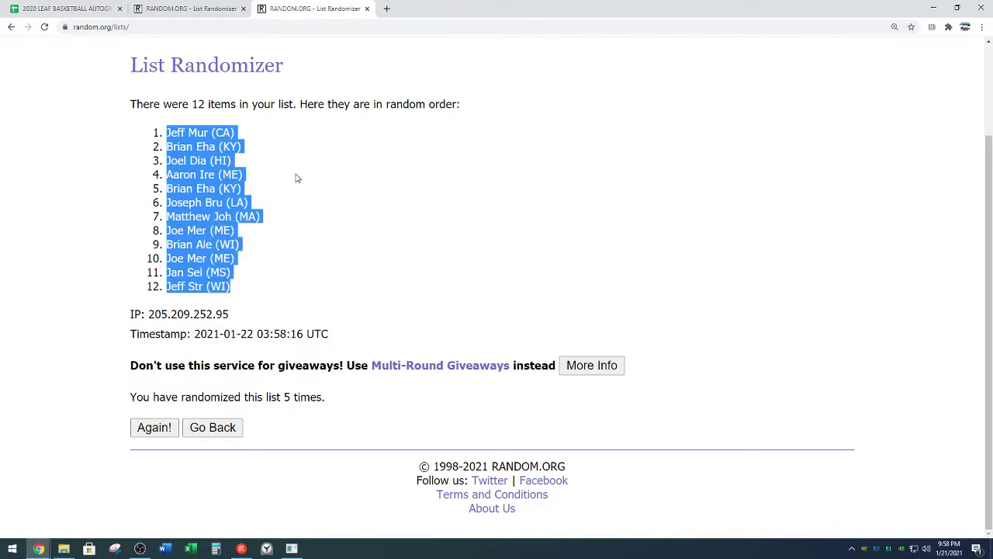
right_click(213, 209)
left_click(219, 221)
left_click(308, 295)
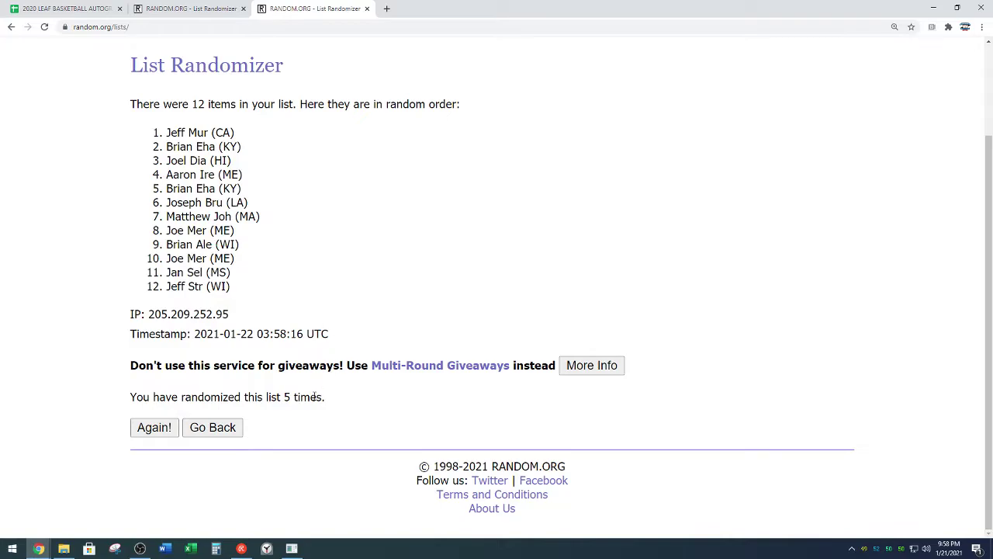
left_click_drag(286, 399, 384, 405)
left_click(349, 295)
Step: Switch to the draft spreadsheet and paste the randomized names into column B, starting beside PICK 1
left_click(76, 9)
scroll(215, 246, "up", 15)
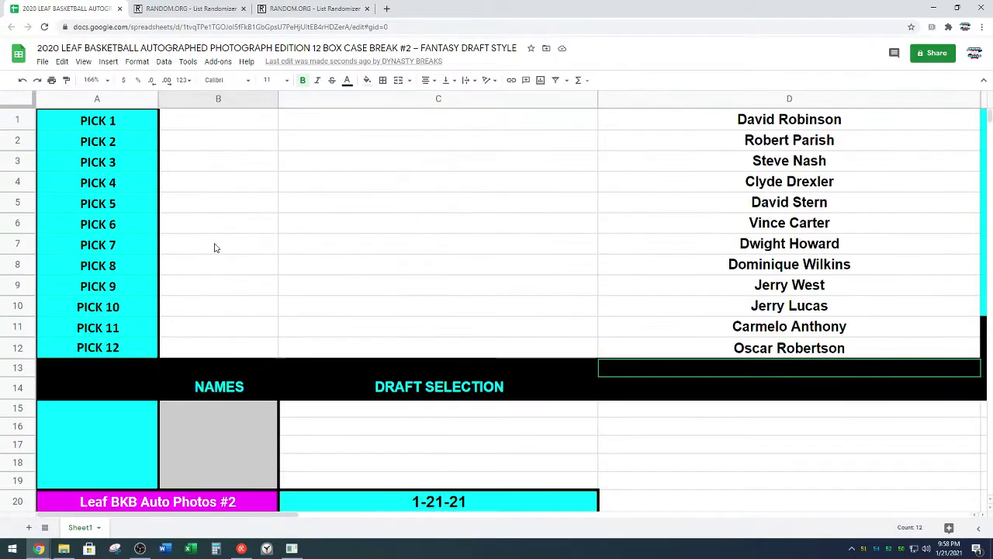
left_click(222, 122)
key("ctrl+v")
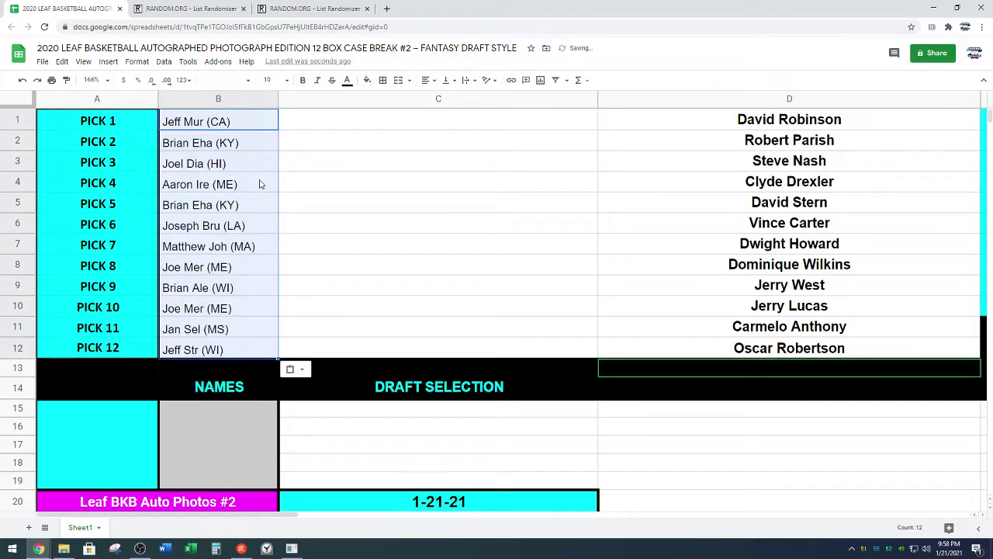
Step: Make the pasted names in column B bold and centre them horizontally
left_click(427, 79)
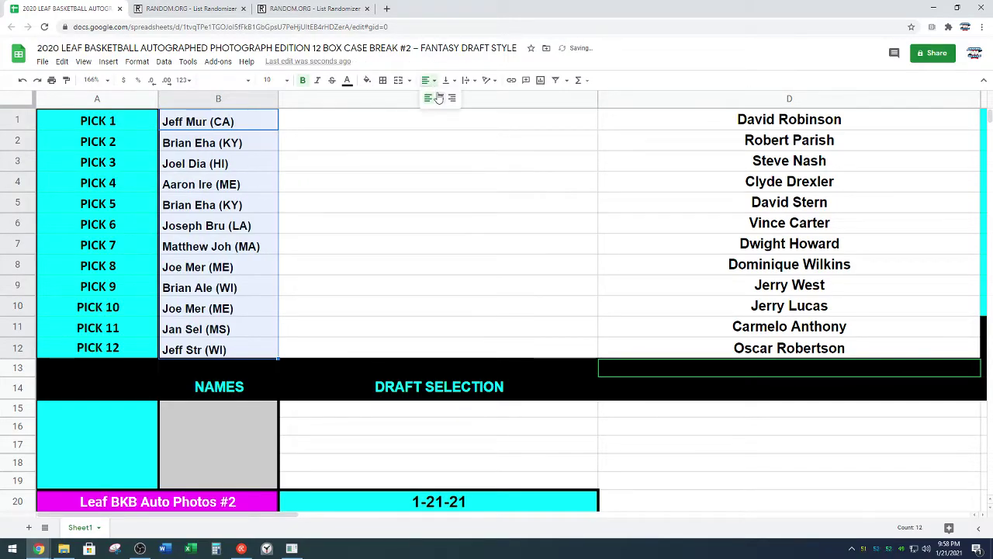
left_click(440, 104)
left_click(124, 444)
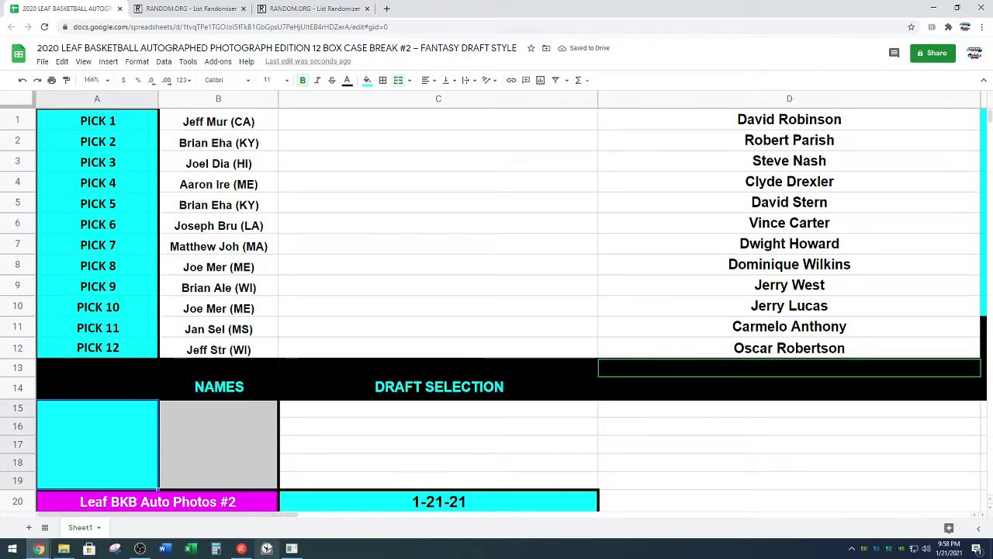
Step: Switch to Alarms & Clock, start a 3-minute countdown, and move its window clear of the draft table
left_click(267, 548)
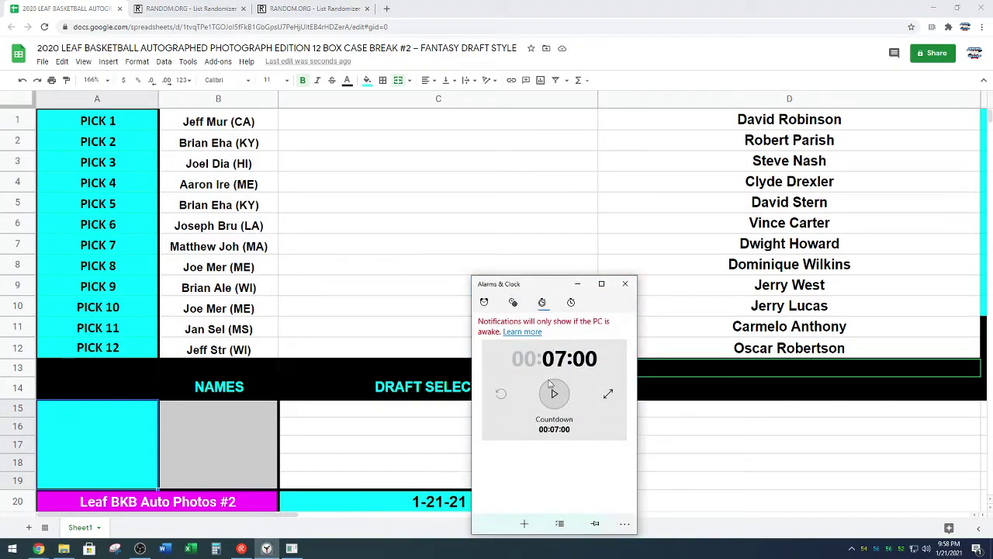
left_click(501, 396)
left_click(552, 346)
left_click(552, 347)
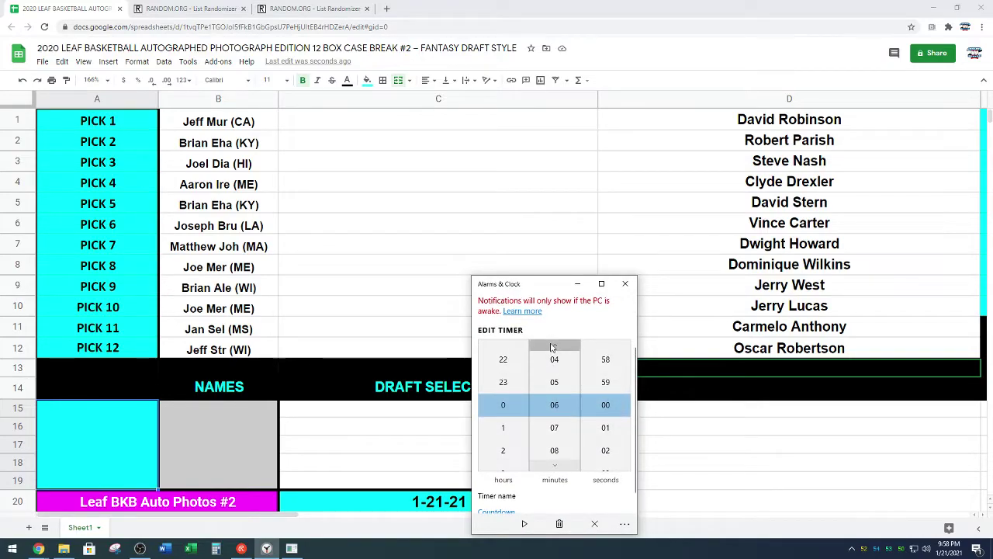
left_click(552, 346)
left_click(552, 346)
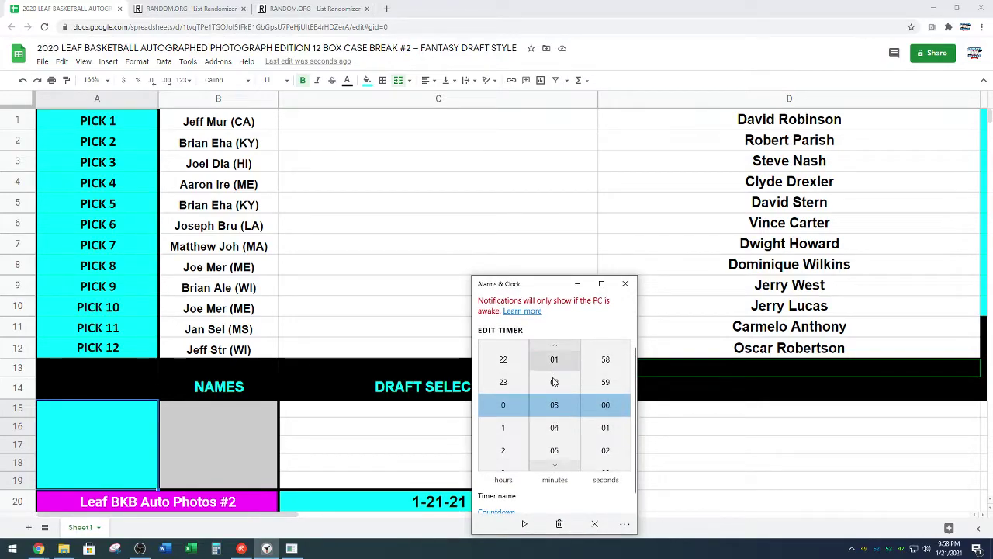
left_click(524, 523)
left_click_drag(565, 286, 678, 369)
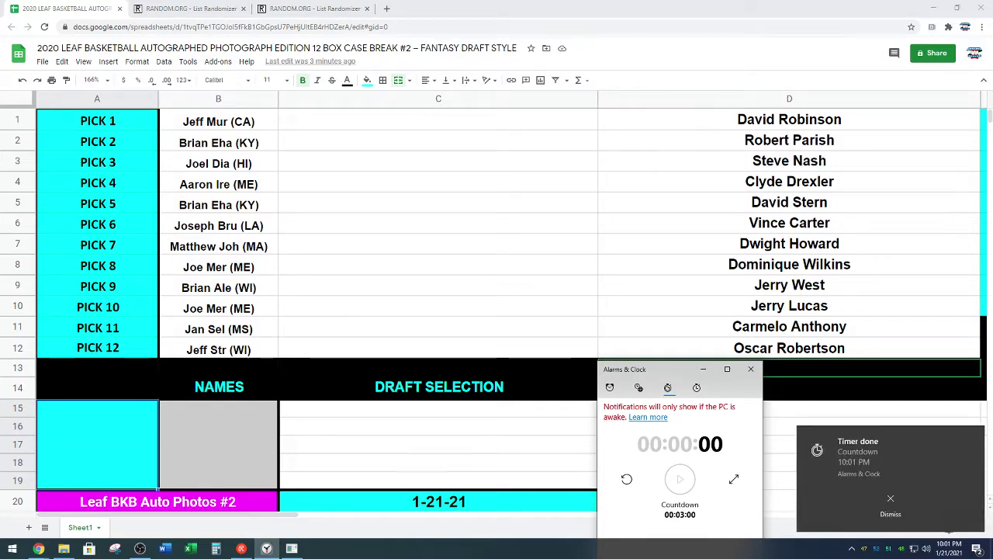
Step: Dismiss the finished timer alert and close the Alarms & Clock window
left_click(890, 504)
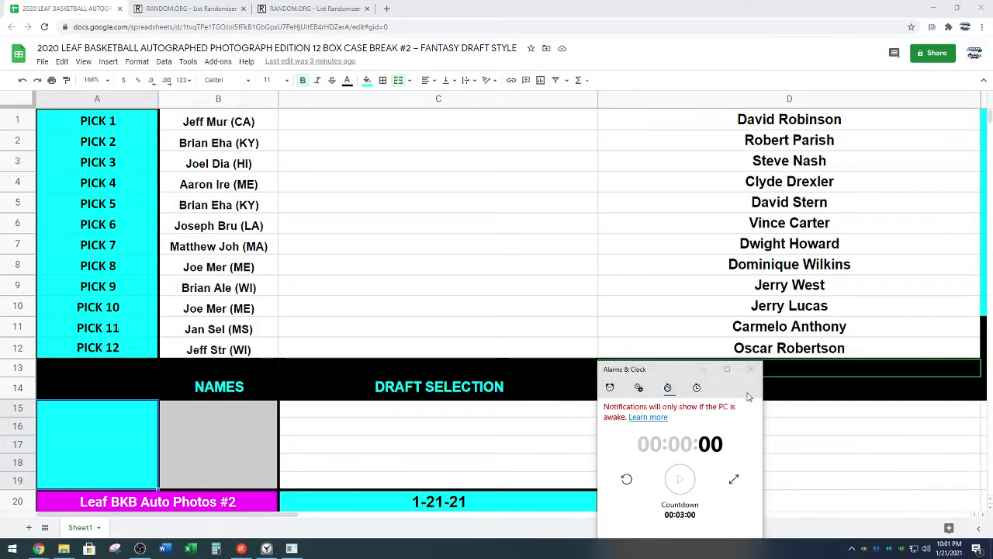
left_click(751, 369)
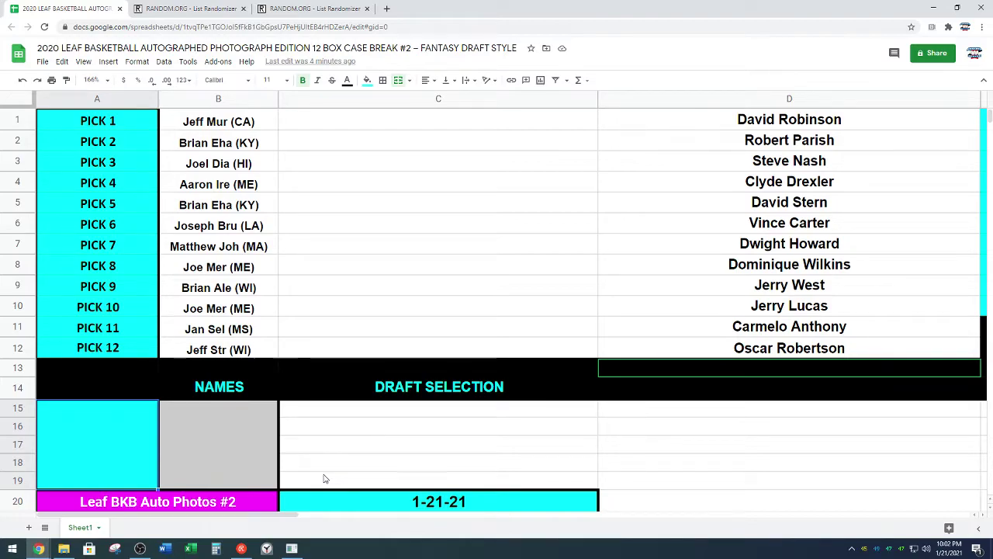
Step: Move Dominique Wilkins from the available players in column D to the PICK 1 draft selection in C1
left_click(339, 124)
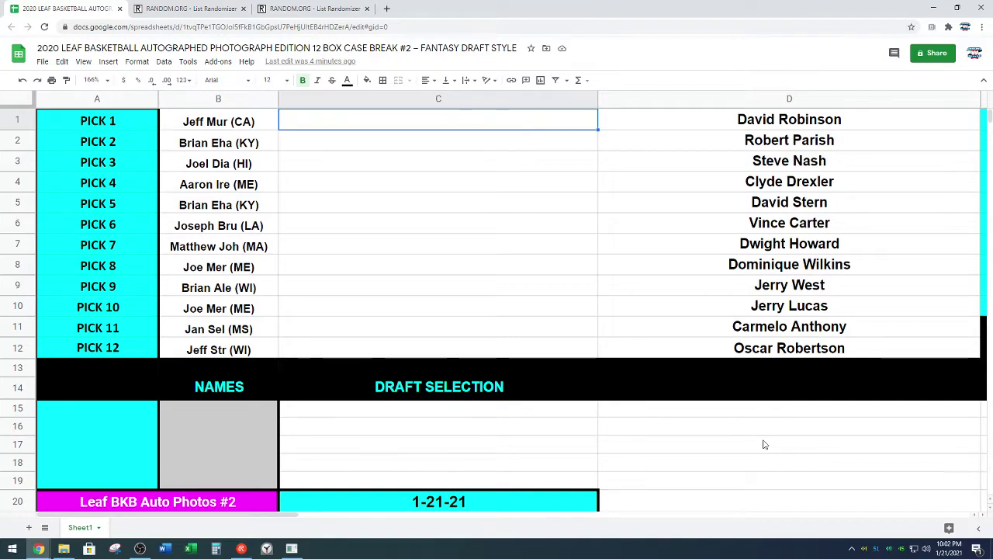
left_click(741, 264)
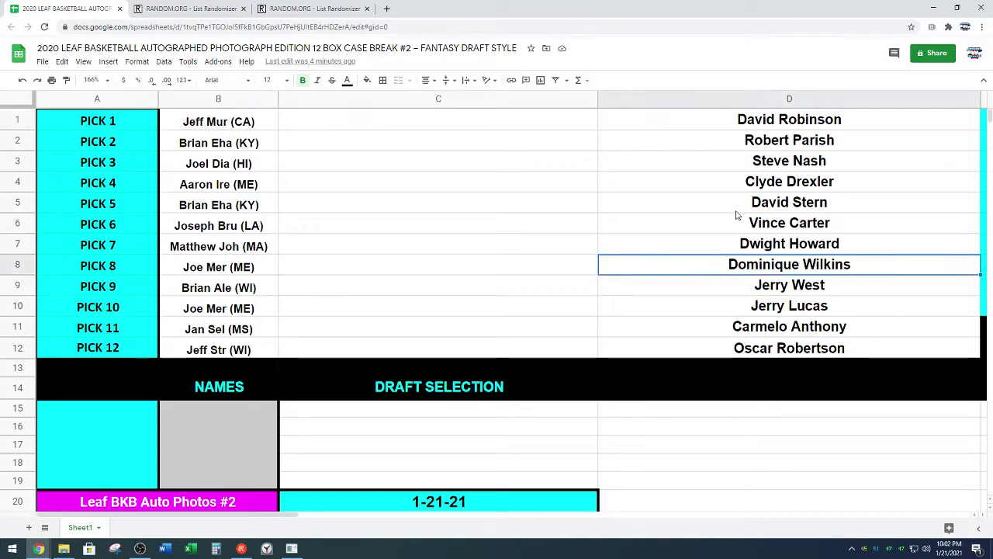
key("ctrl+c")
left_click(505, 122)
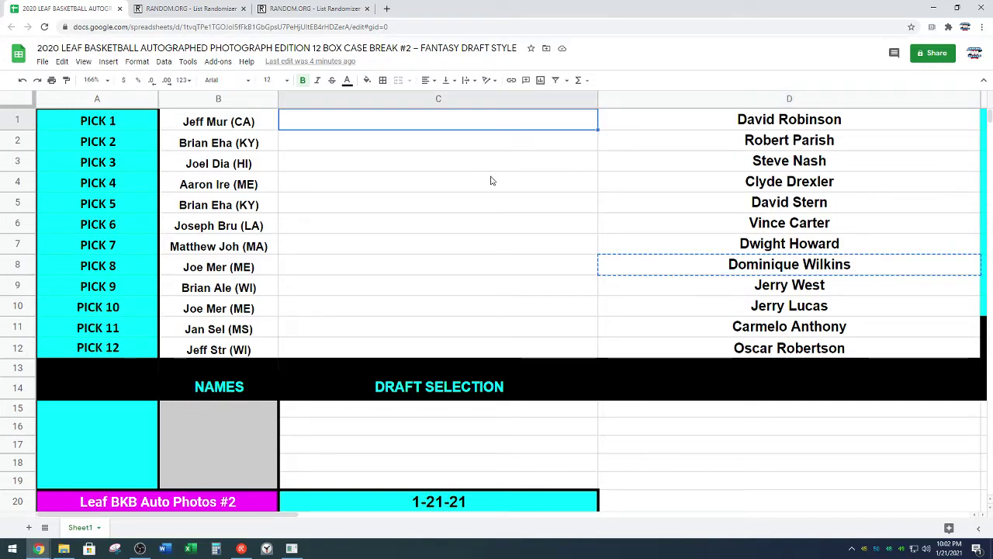
key("ctrl+v")
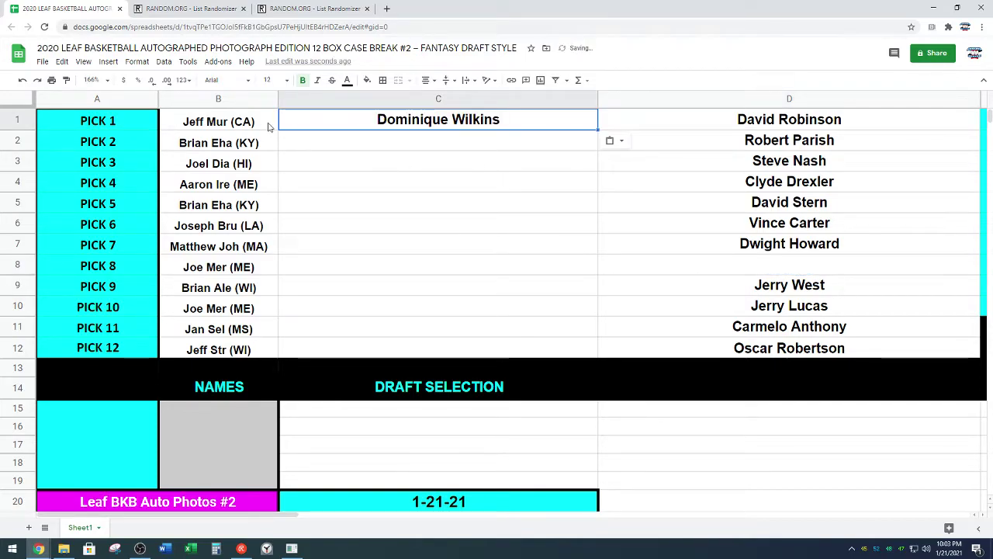
Step: Centre the contents of cells B1:D12 horizontally and align them vertically to the middle
left_click(308, 140)
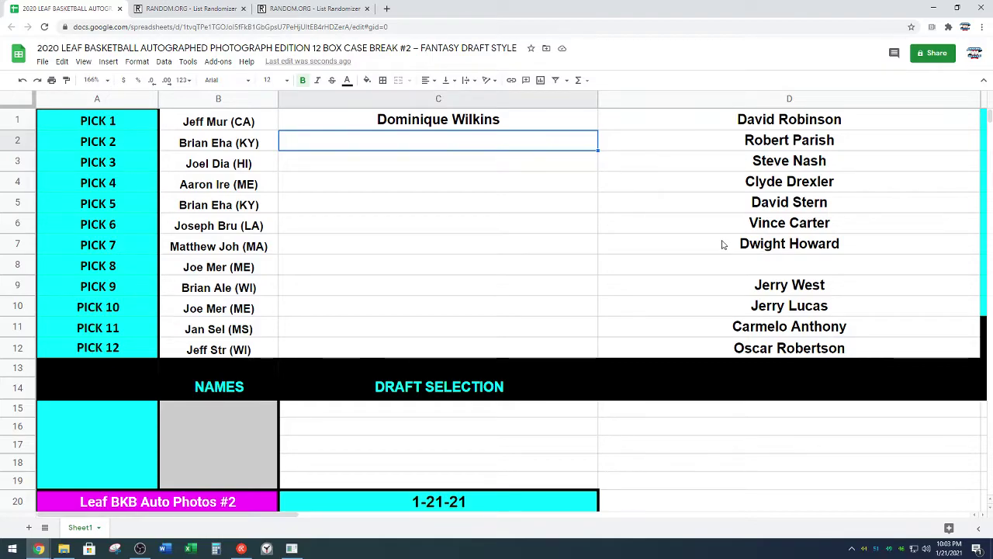
left_click_drag(256, 128, 749, 348)
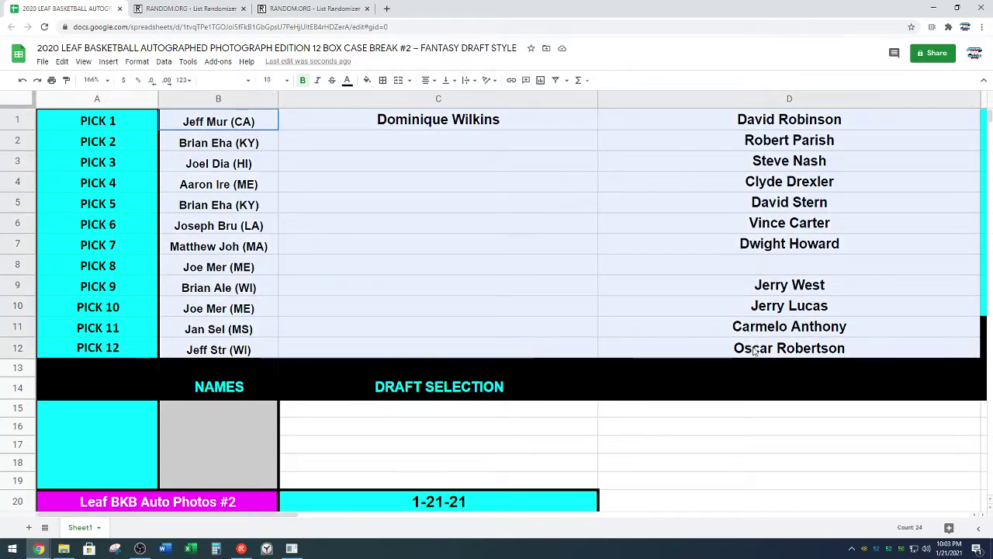
left_click(427, 80)
left_click(437, 98)
left_click(447, 80)
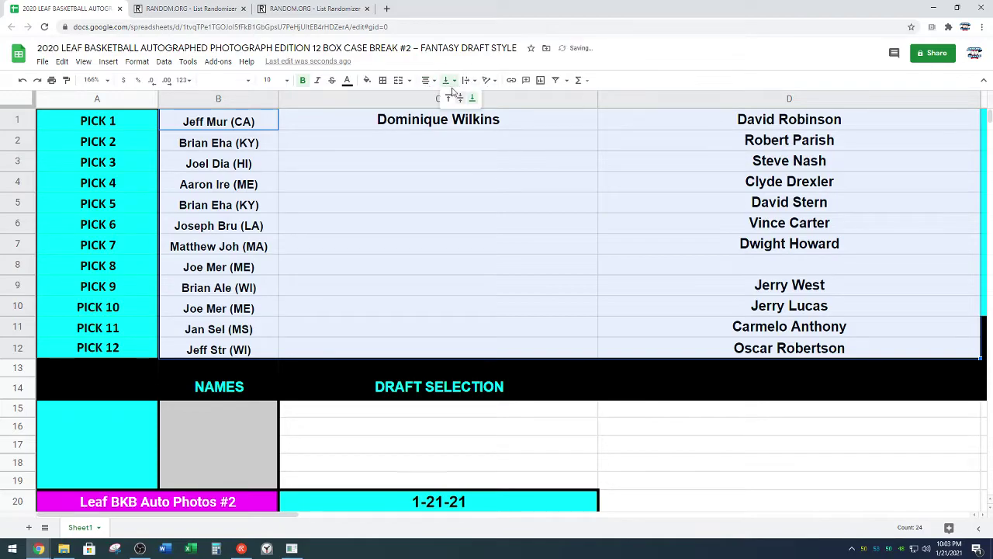
left_click(461, 99)
left_click(575, 224)
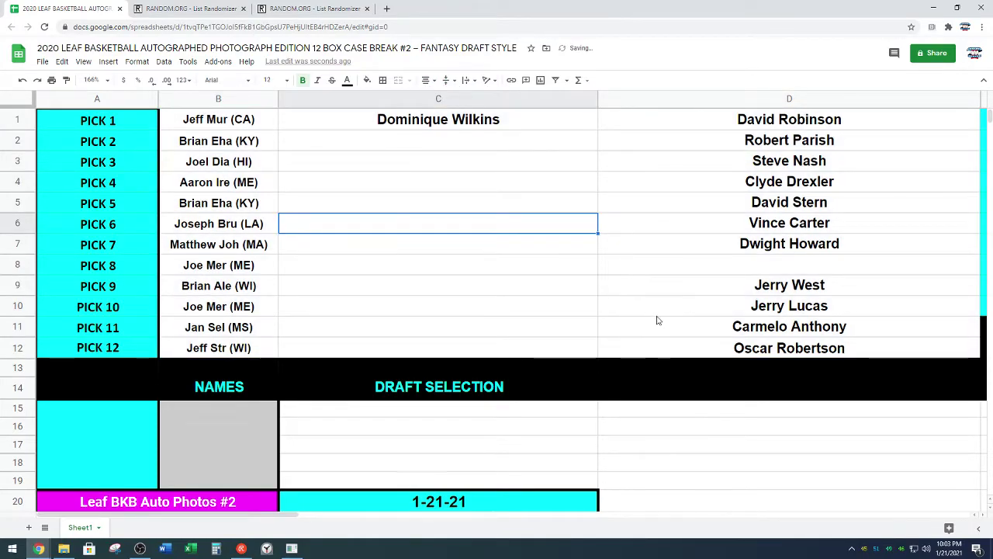
Step: Move Oscar Robertson from the available players in column D to the PICK 2 draft selection in C2
key("Up")
key("Up")
key("Up")
key("Up")
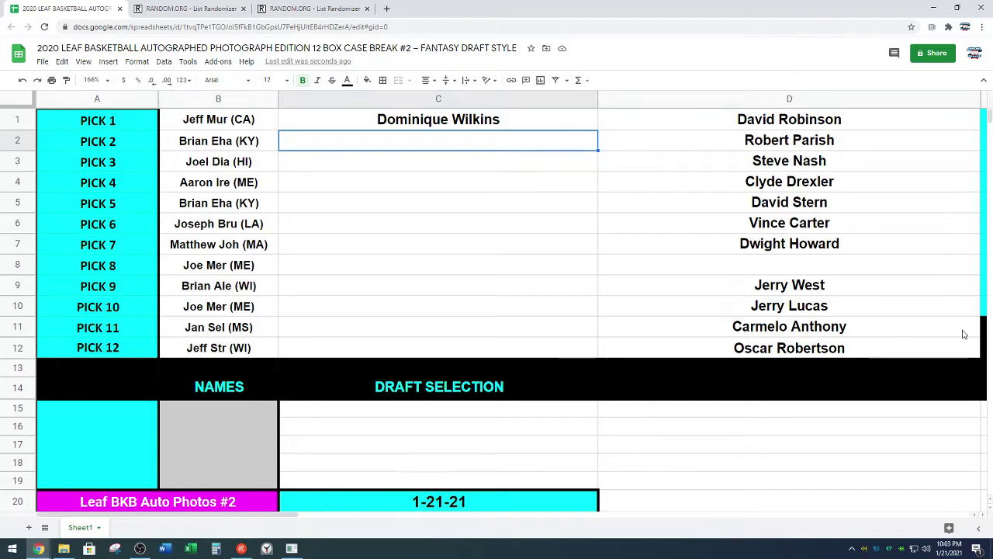
left_click(862, 346)
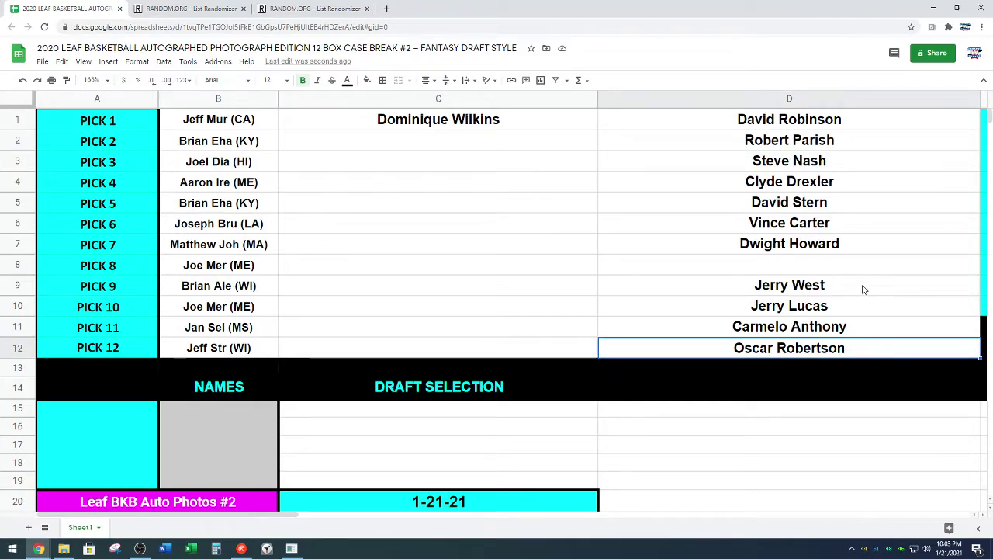
key("ctrl+c")
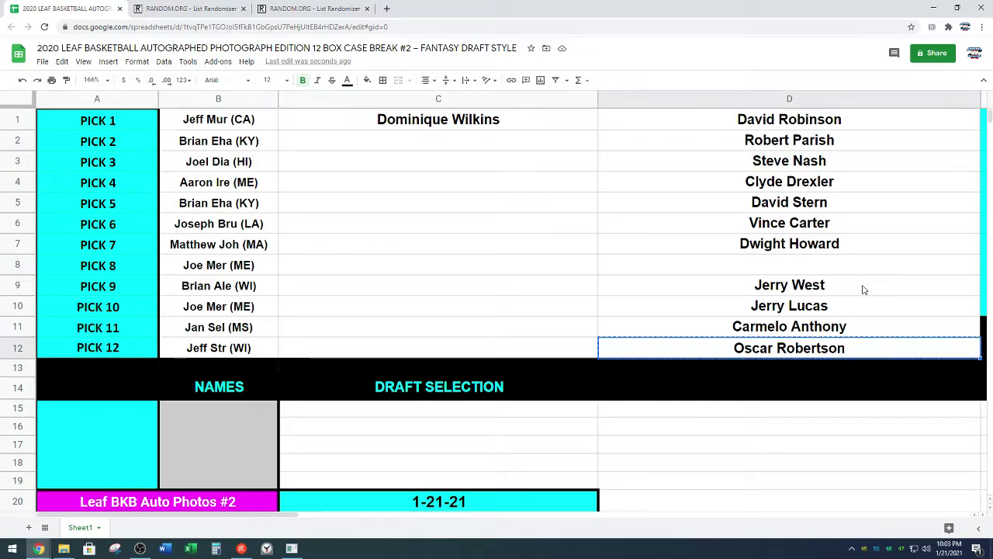
left_click(514, 150)
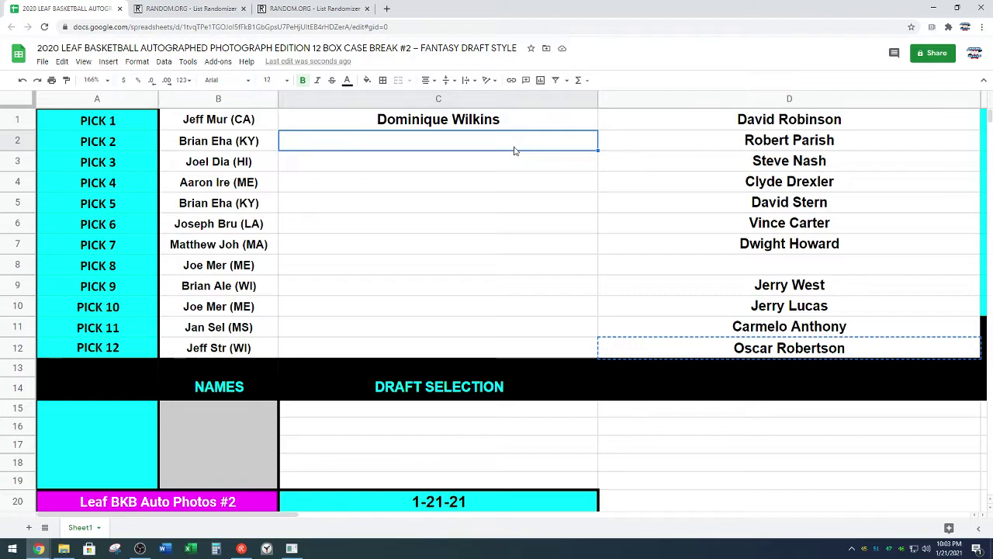
key("ctrl+v")
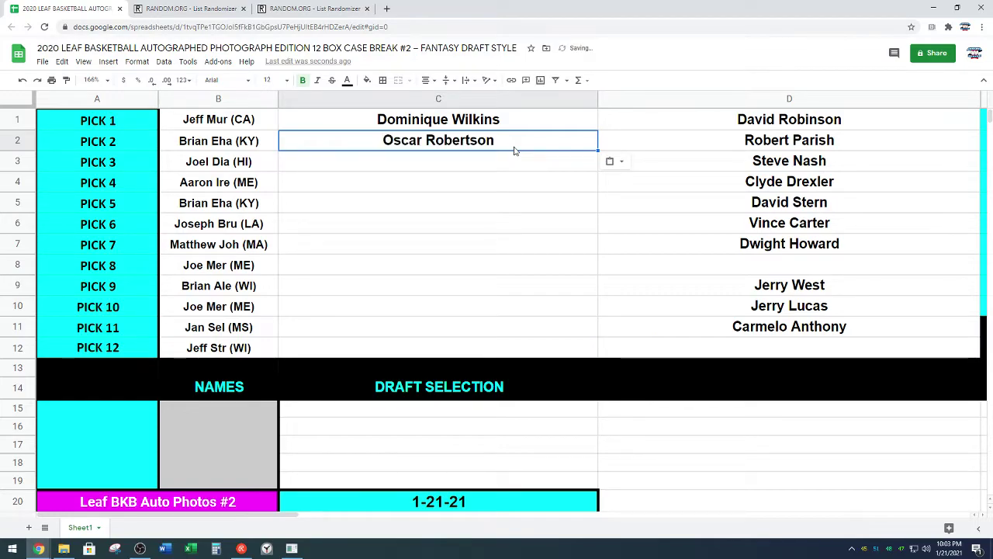
Step: Move Robert Parish from the available players in column D to the PICK 3 draft selection in C3
left_click(469, 165)
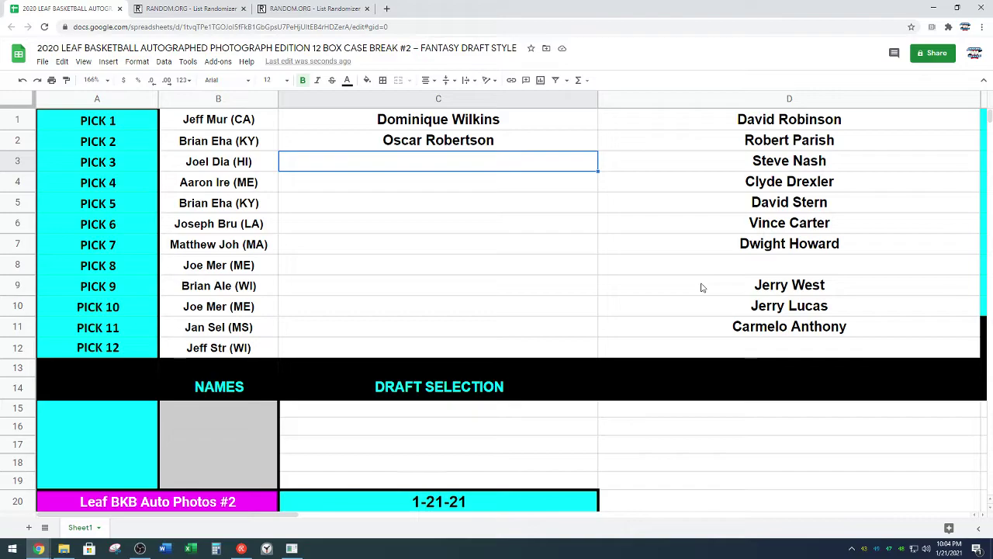
left_click(877, 132)
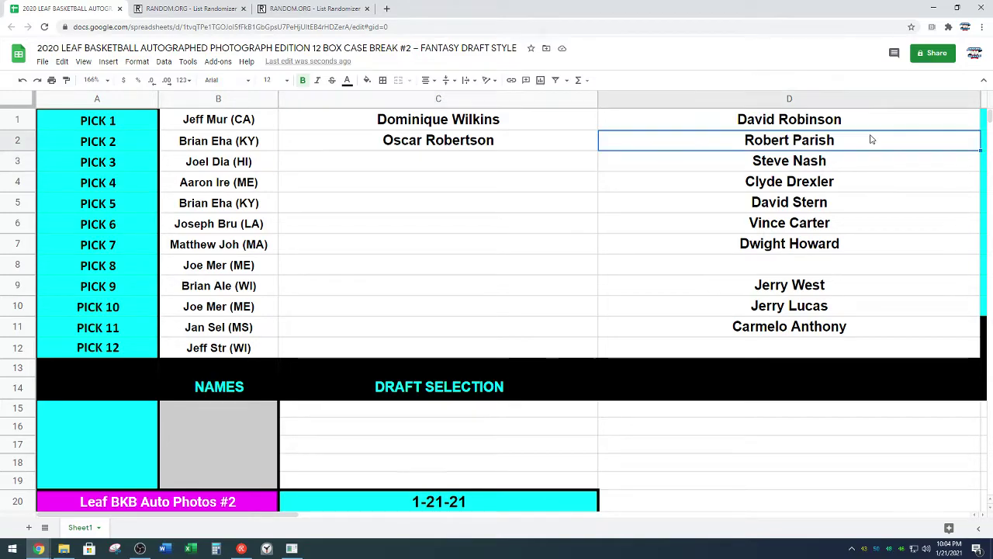
key("ctrl+c")
left_click(559, 167)
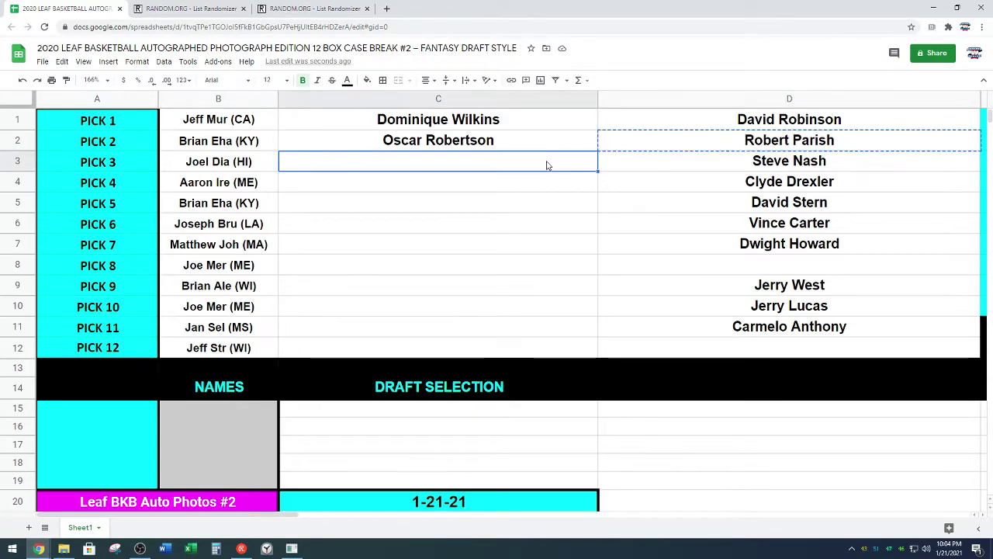
key("ctrl+v")
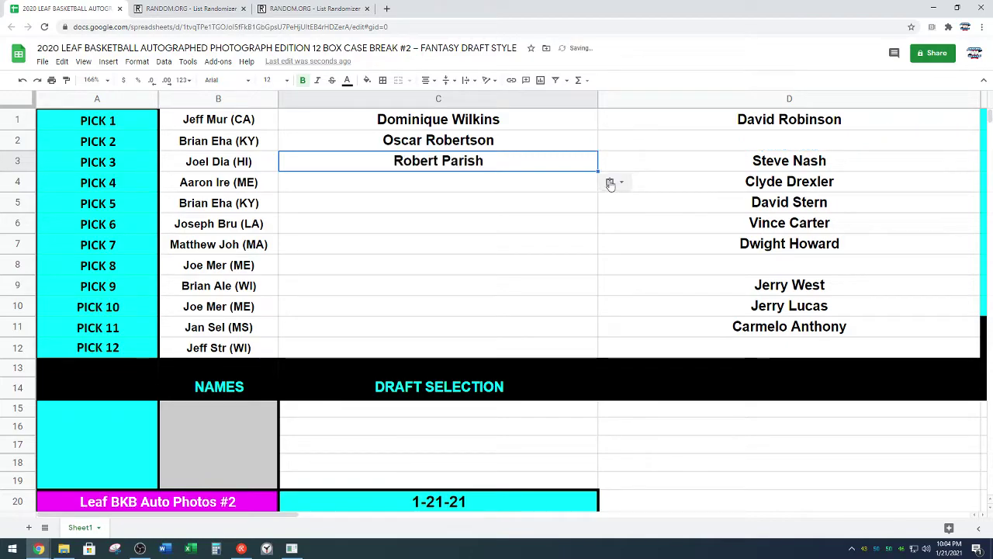
Step: Move Vince Carter from the available players in column D to the PICK 4 draft selection in C4
left_click(484, 190)
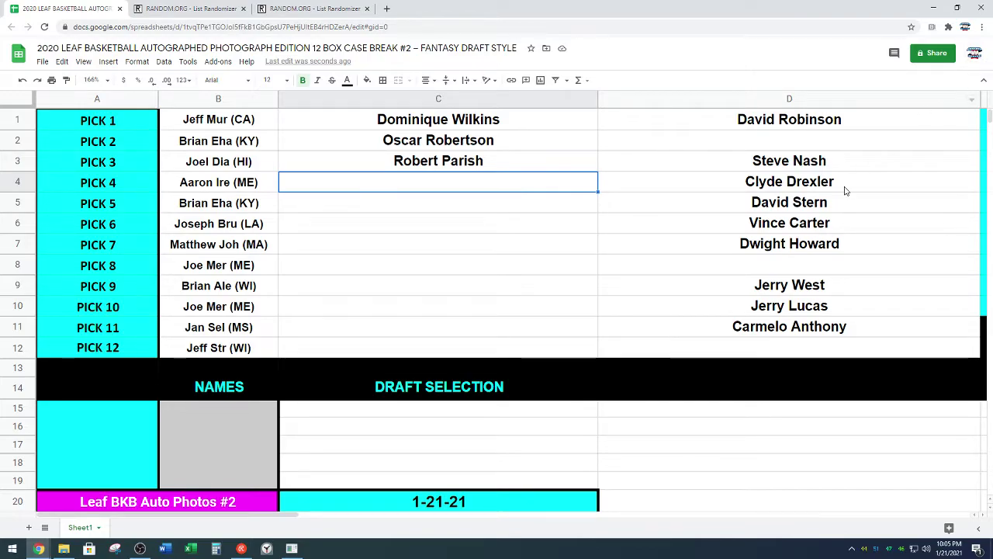
left_click(832, 222)
key("ctrl+c")
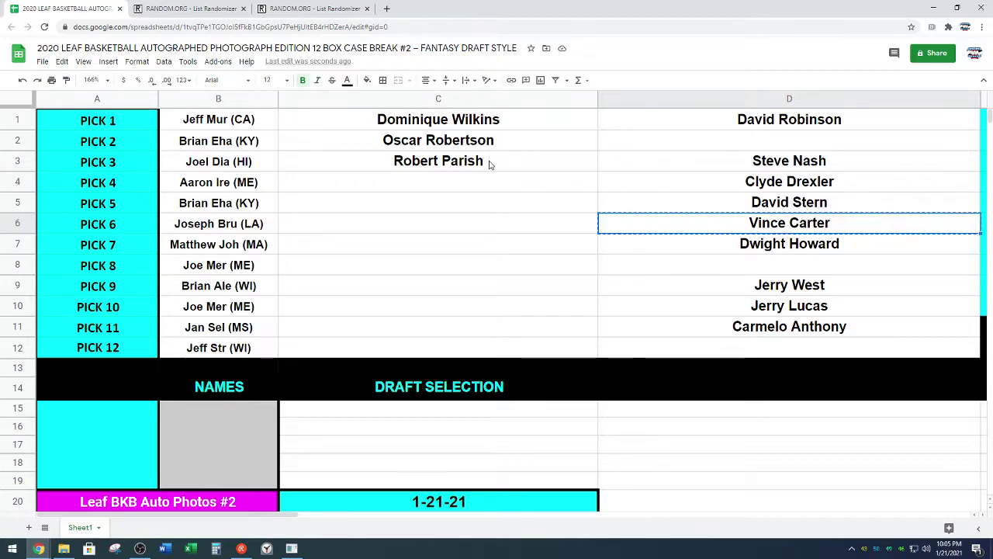
left_click(537, 181)
key("ctrl+v")
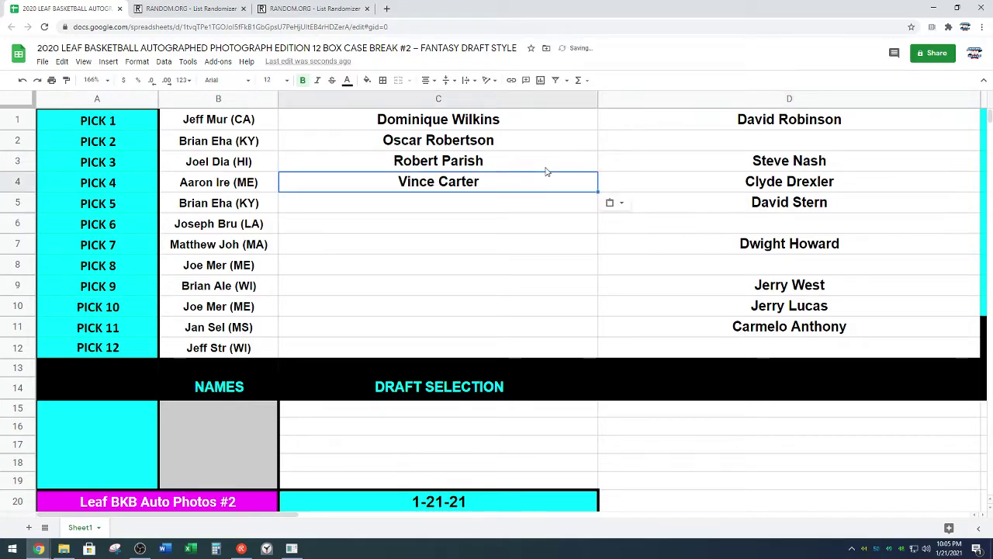
Step: Move Jerry West from the available players in column D to the PICK 5 draft selection in C5
left_click(466, 208)
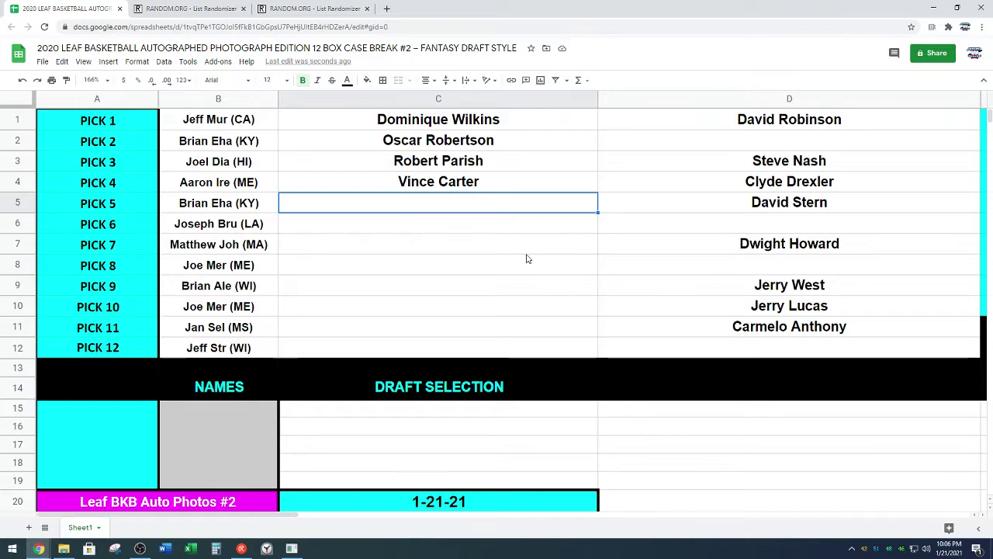
left_click(770, 287)
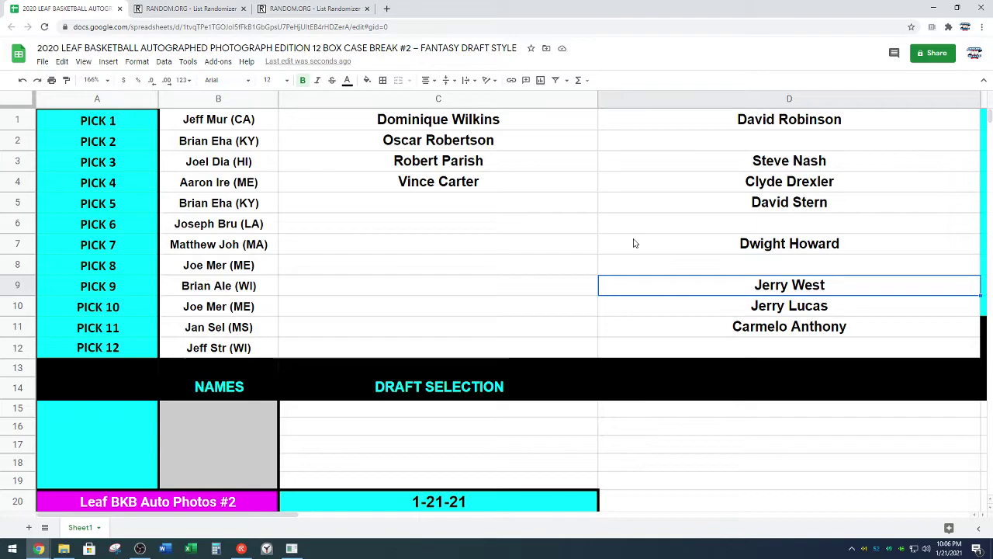
key("ctrl+c")
left_click(497, 207)
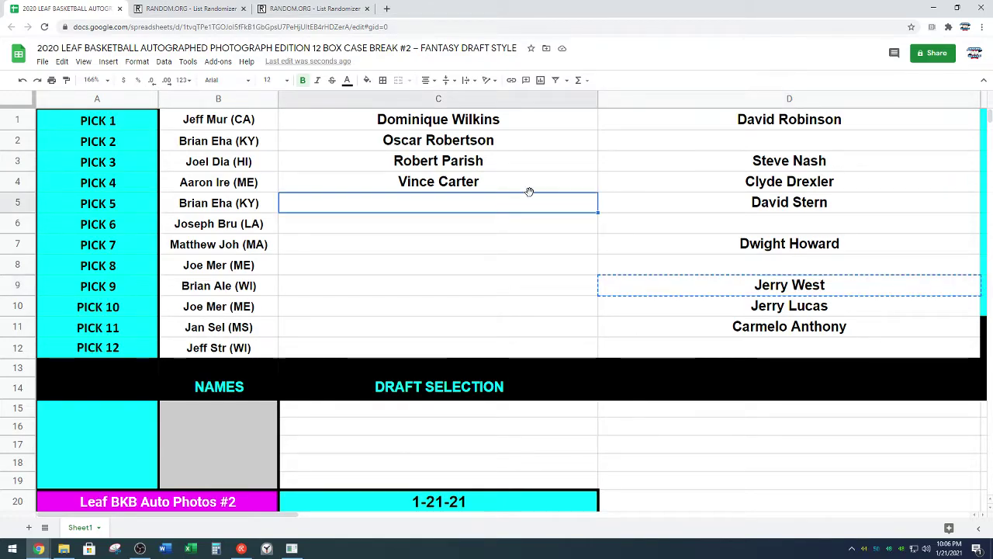
key("ctrl+v")
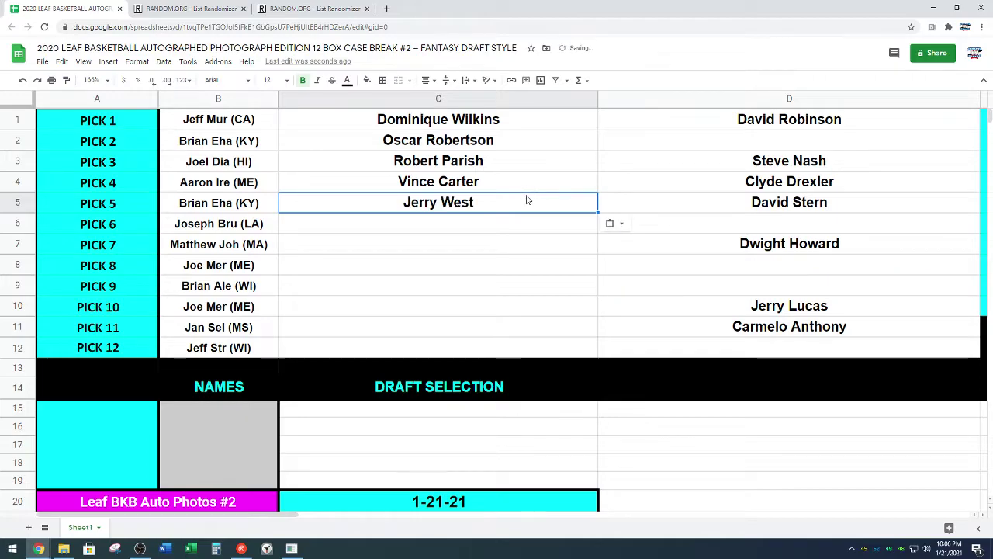
Step: Move Clyde Drexler from the available players in column D to the PICK 6 draft selection in C6
left_click(506, 223)
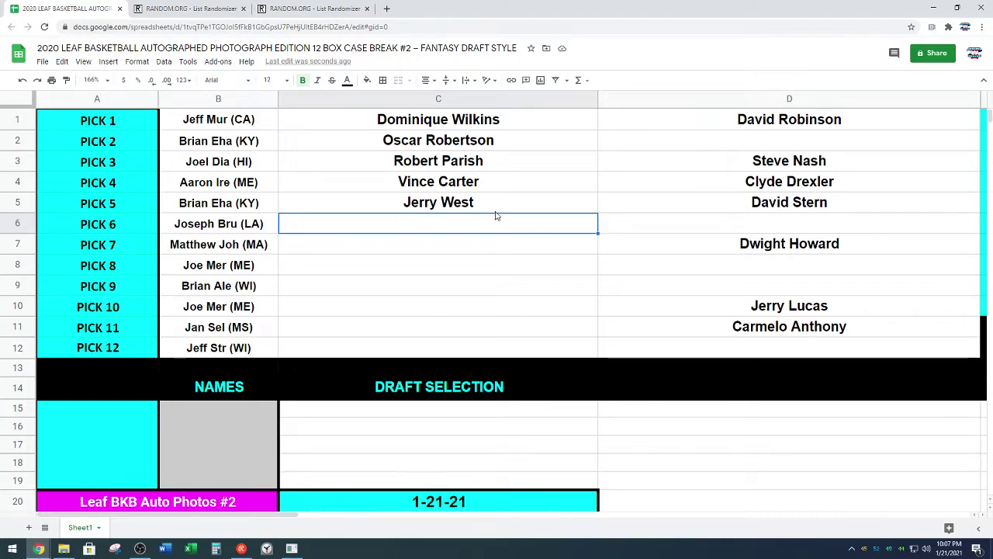
left_click(742, 189)
key("ctrl+x")
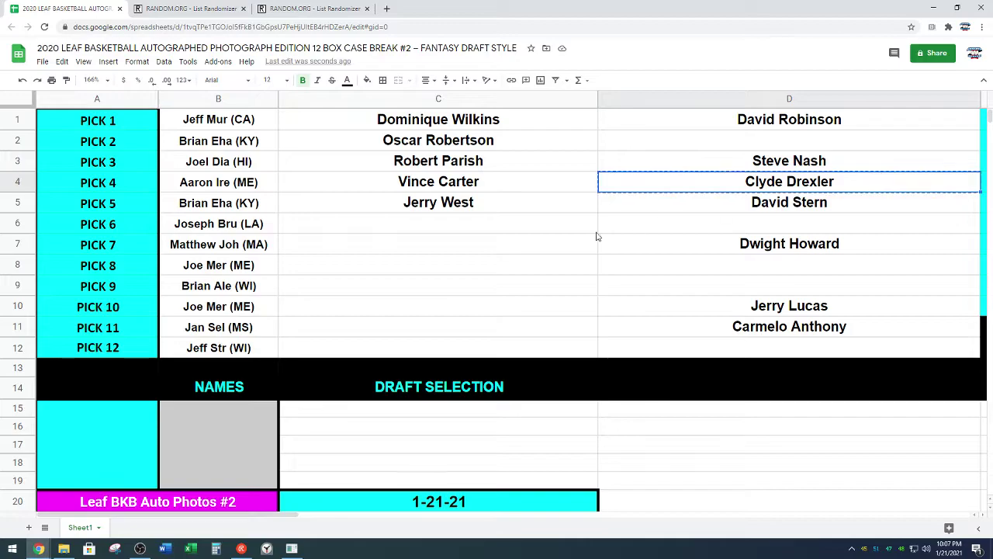
left_click(539, 228)
key("ctrl+v")
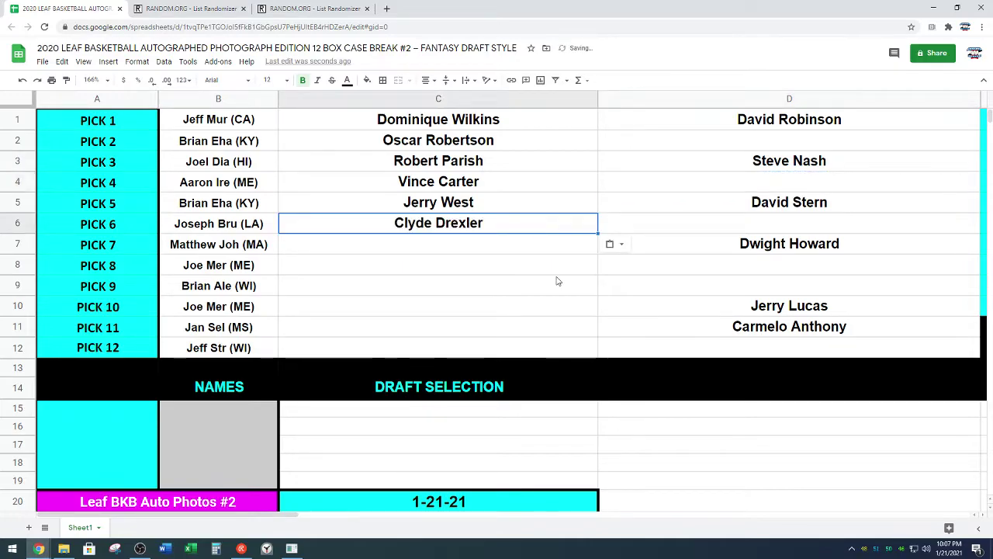
Step: Move Steve Nash from the available players in column D to the PICK 7 draft selection in C7
left_click(564, 247)
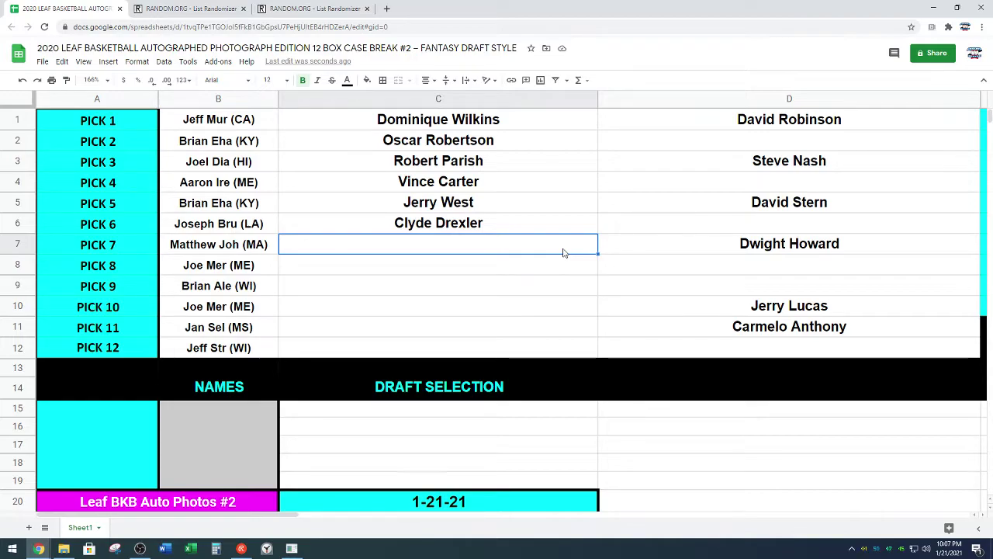
left_click(815, 163)
key("ctrl+c")
left_click(519, 247)
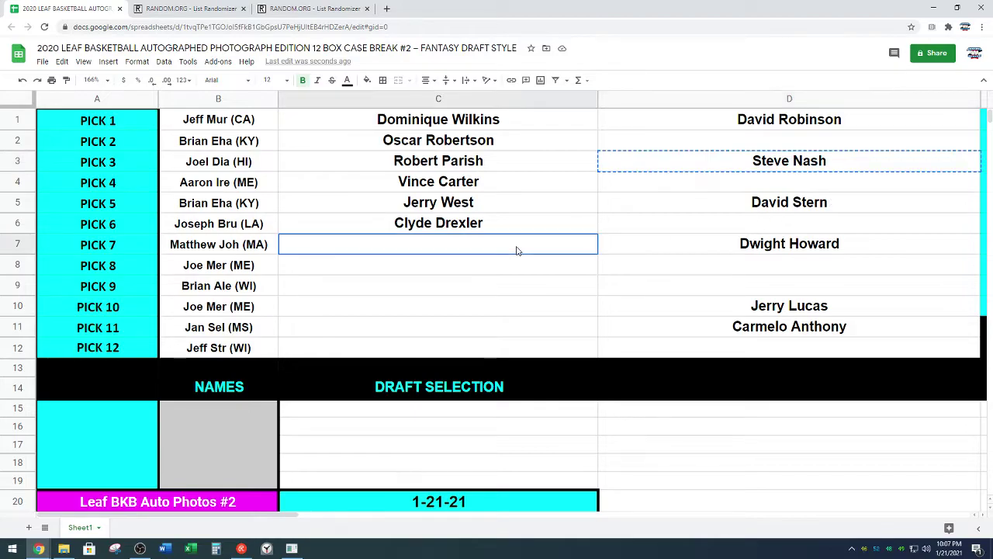
key("ctrl+v")
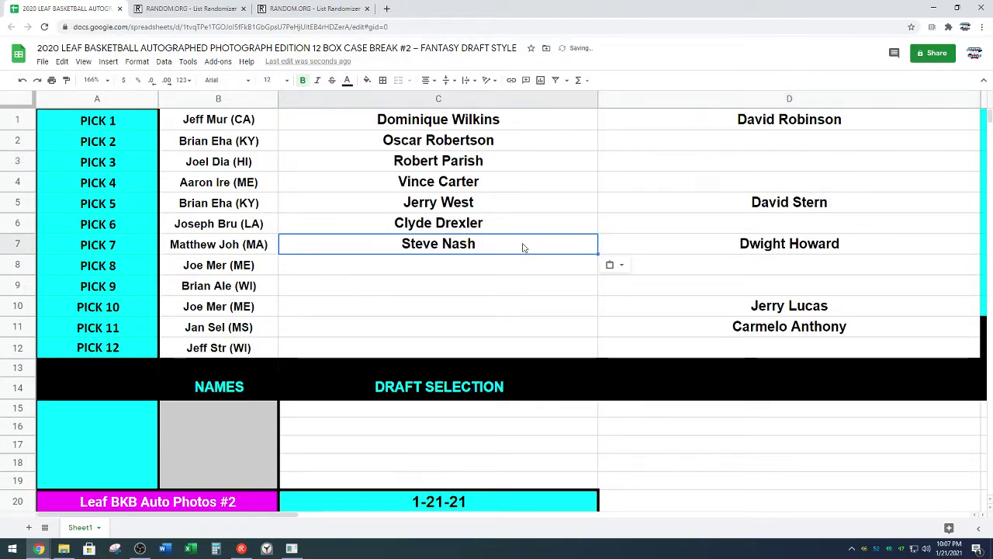
Step: Move David Robinson from the available players in column D to the PICK 8 draft selection in C8
left_click(512, 268)
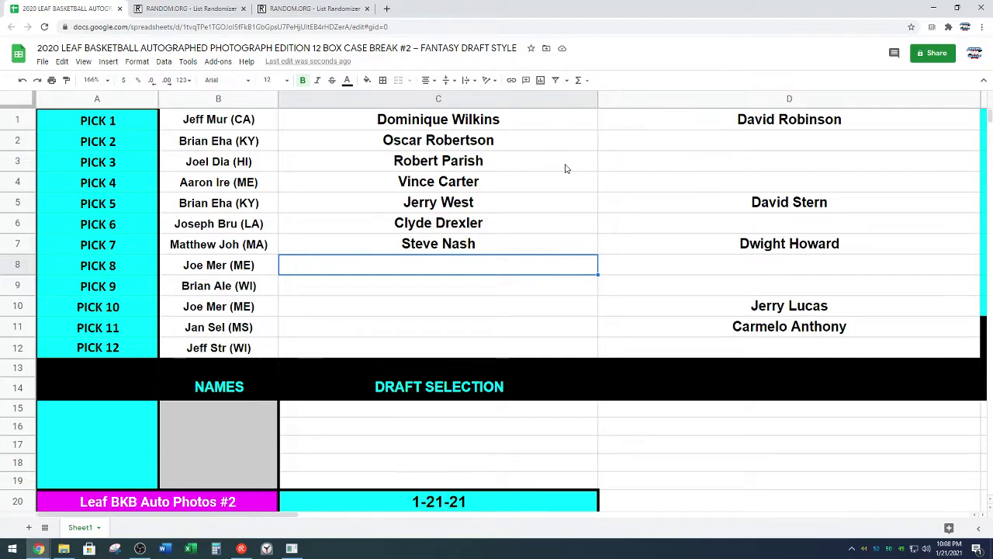
left_click(685, 121)
key("ctrl+c")
left_click(522, 270)
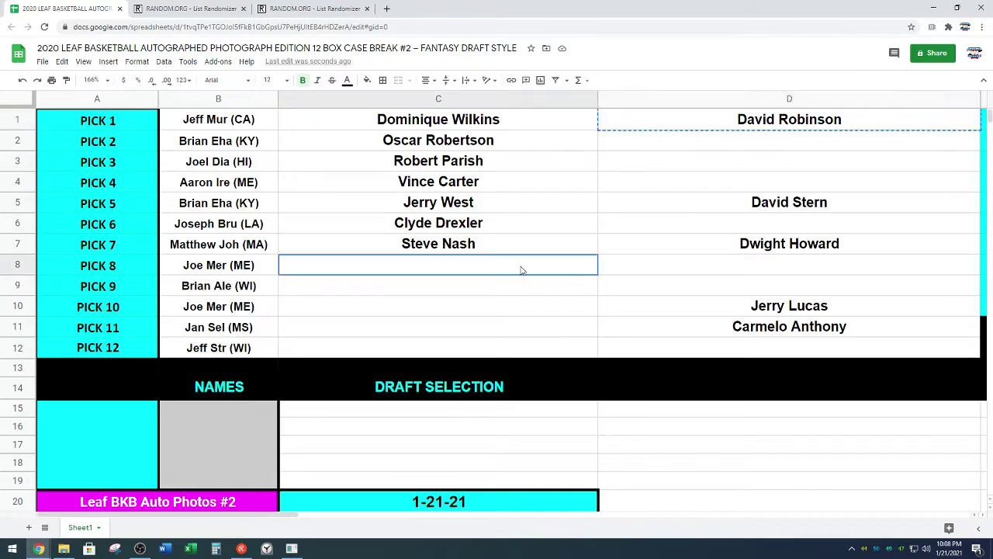
key("ctrl+v")
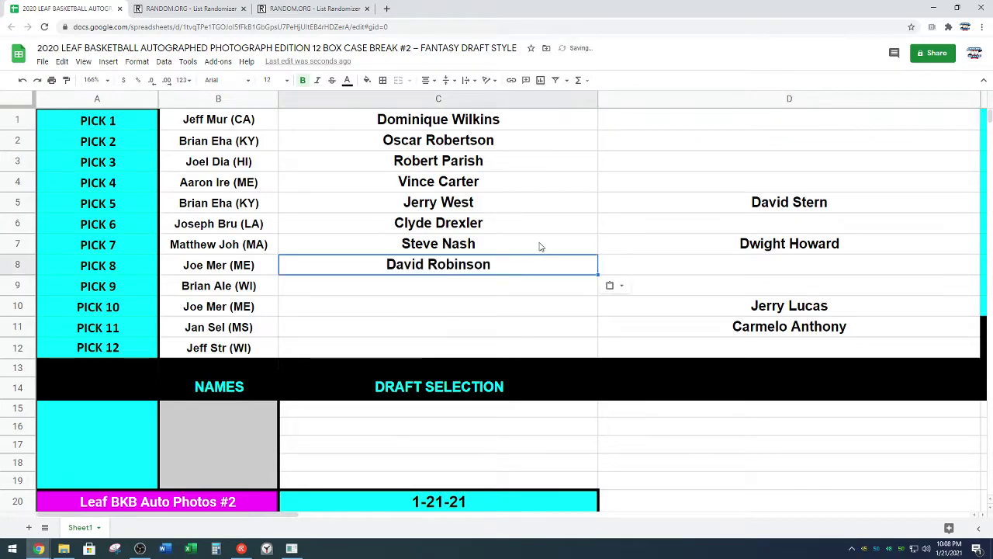
Step: Move Carmelo Anthony from the available players in column D to the PICK 9 draft selection in C9
left_click(487, 290)
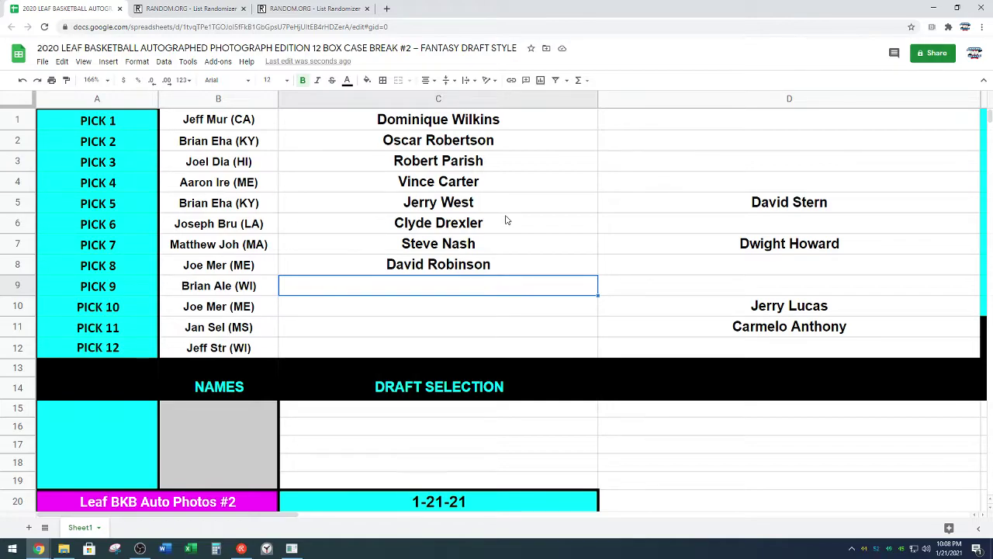
left_click(696, 327)
key("ctrl+c")
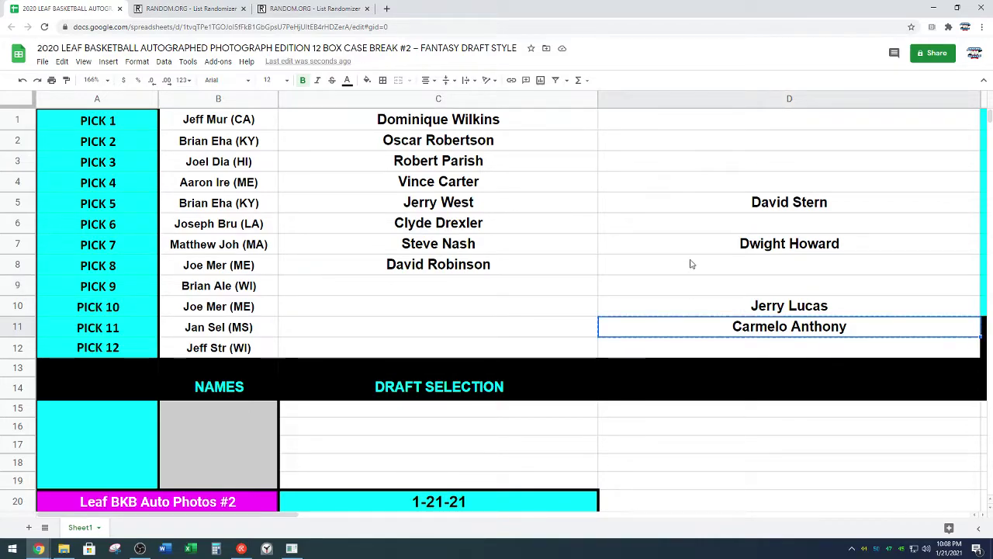
left_click(495, 290)
key("ctrl+v")
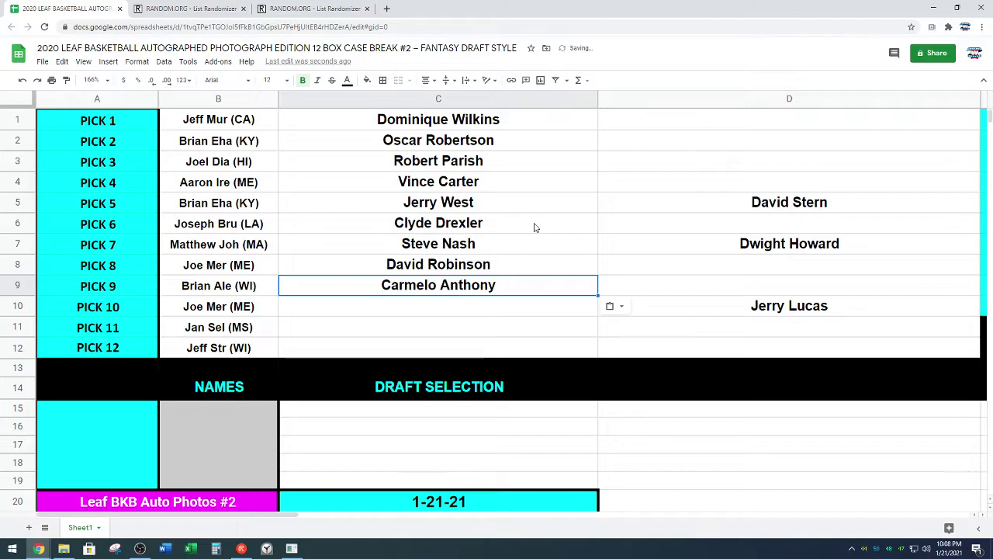
Step: Move Dwight Howard from the available players in column D to the PICK 10 draft selection in C10
left_click(470, 306)
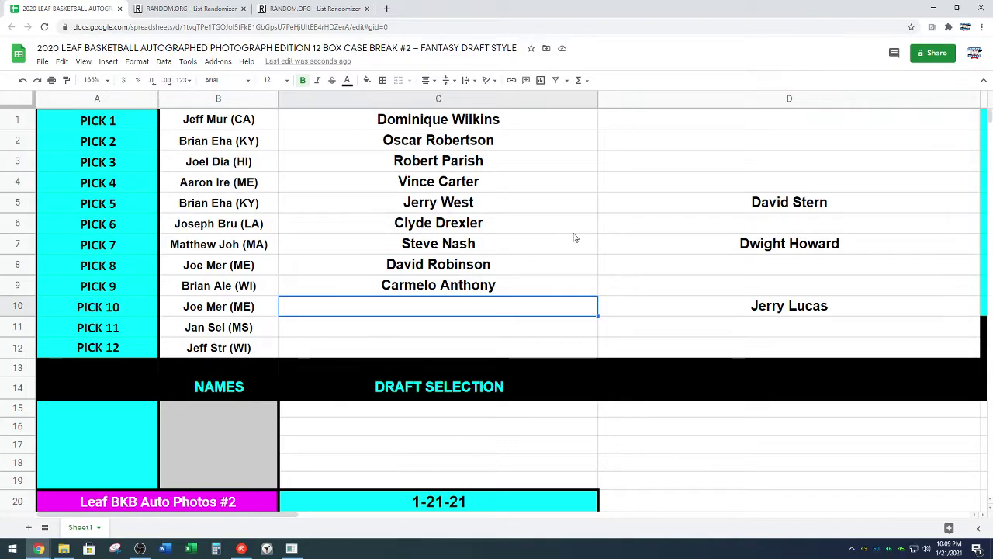
left_click(663, 242)
key("ctrl+c")
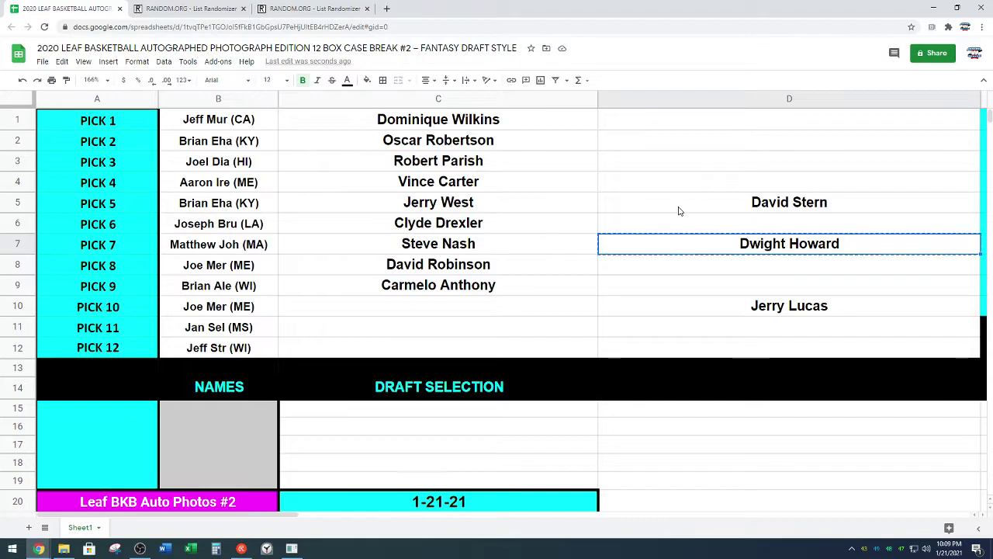
left_click(476, 303)
key("ctrl+v")
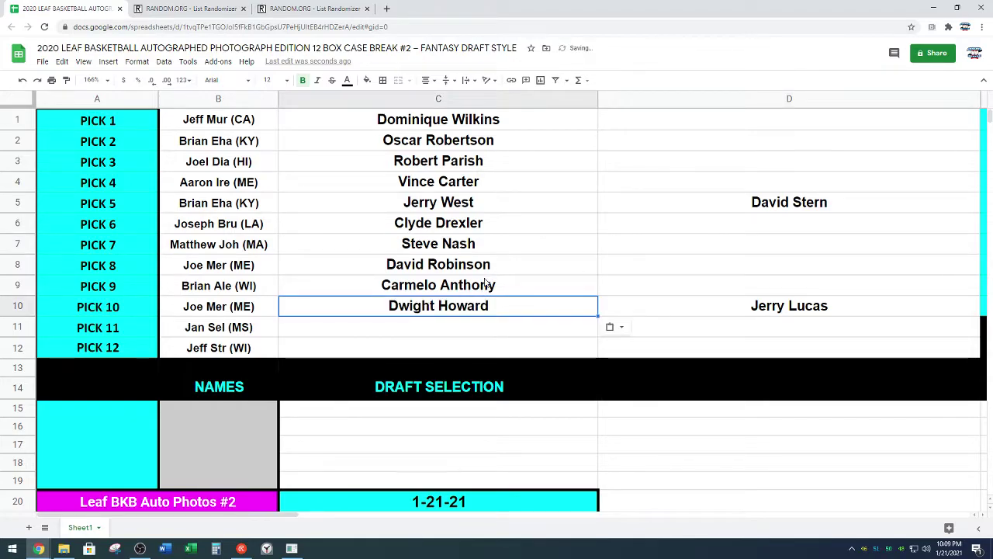
left_click(455, 327)
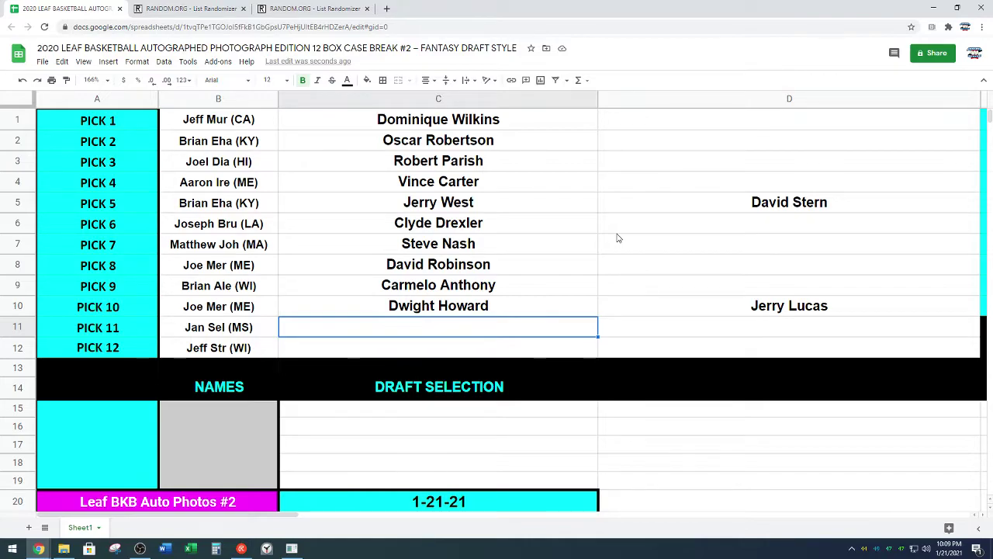
left_click(733, 206)
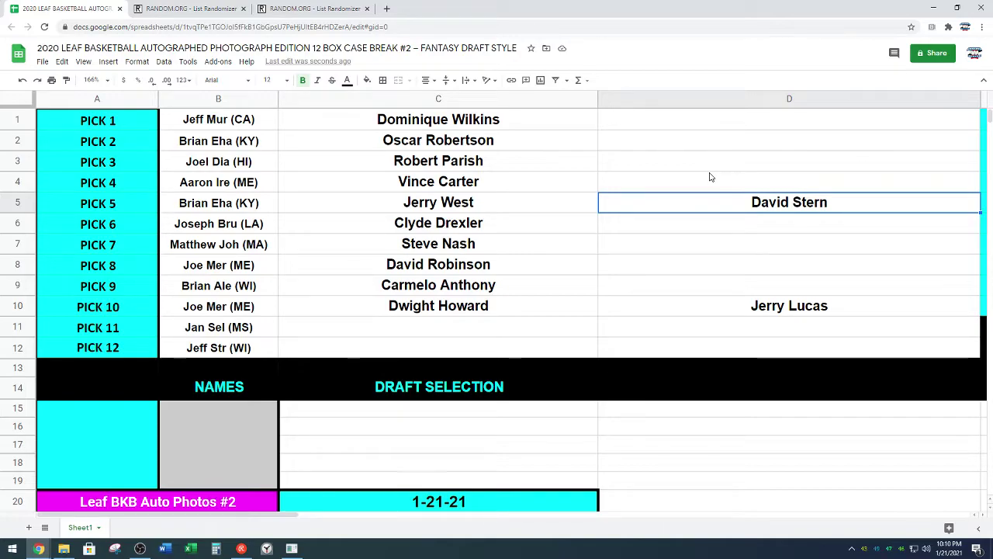
key("ctrl+c")
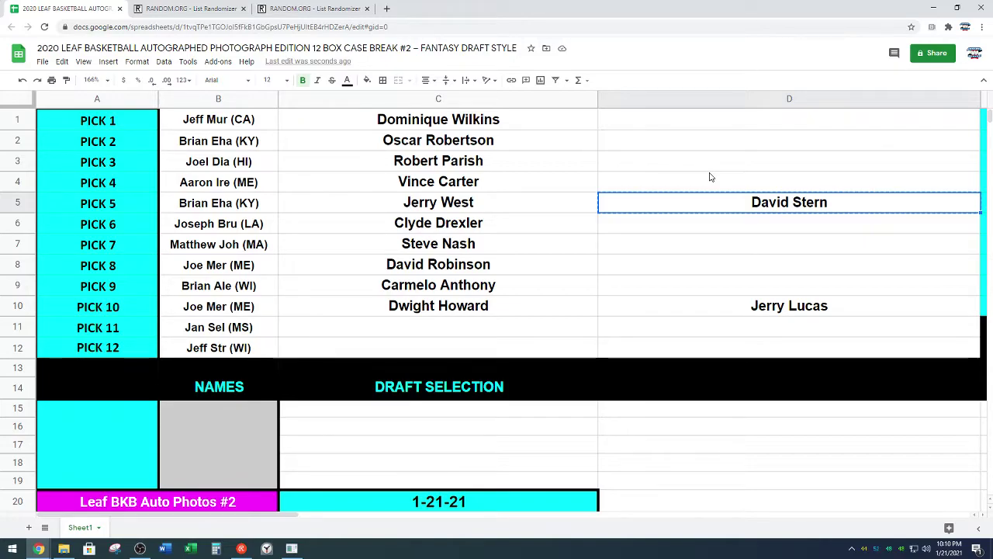
left_click(475, 327)
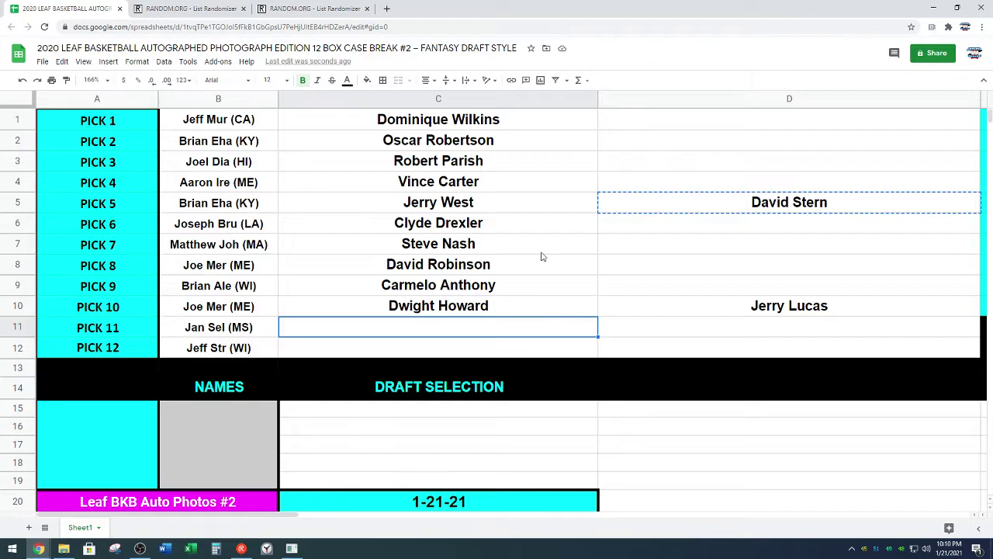
key("ctrl+v")
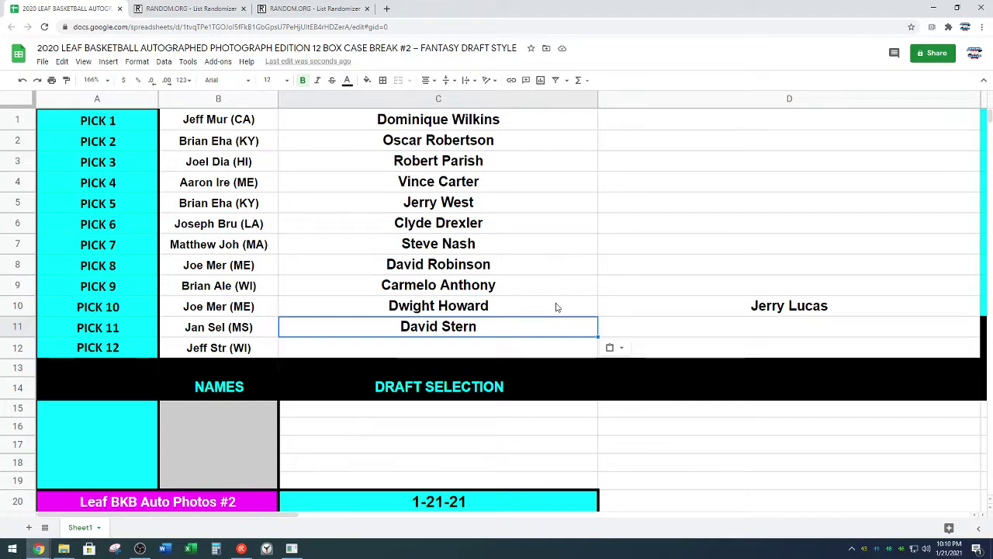
Step: Move Jerry Lucas from column D to the PICK 12 draft selection in C12
left_click(726, 311)
key("ctrl+c")
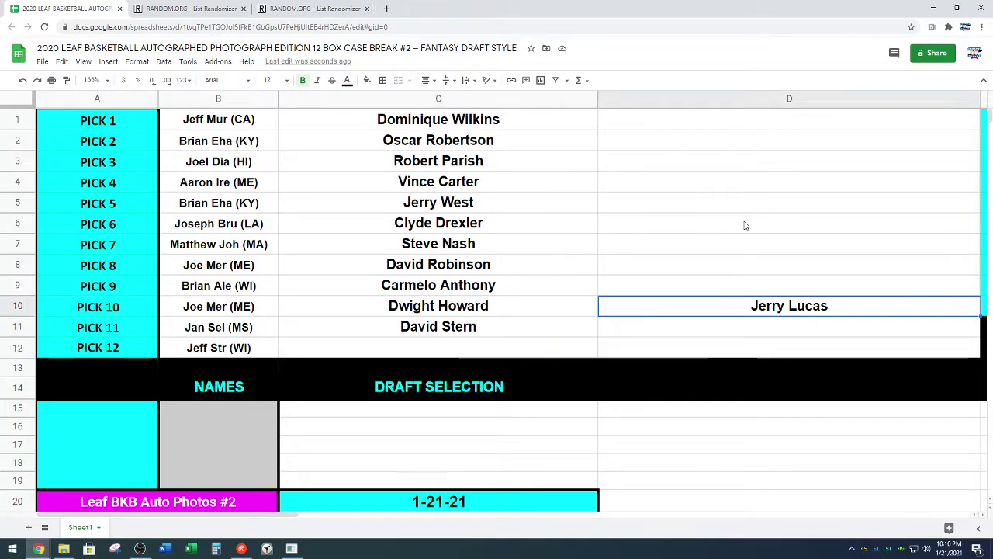
left_click(474, 348)
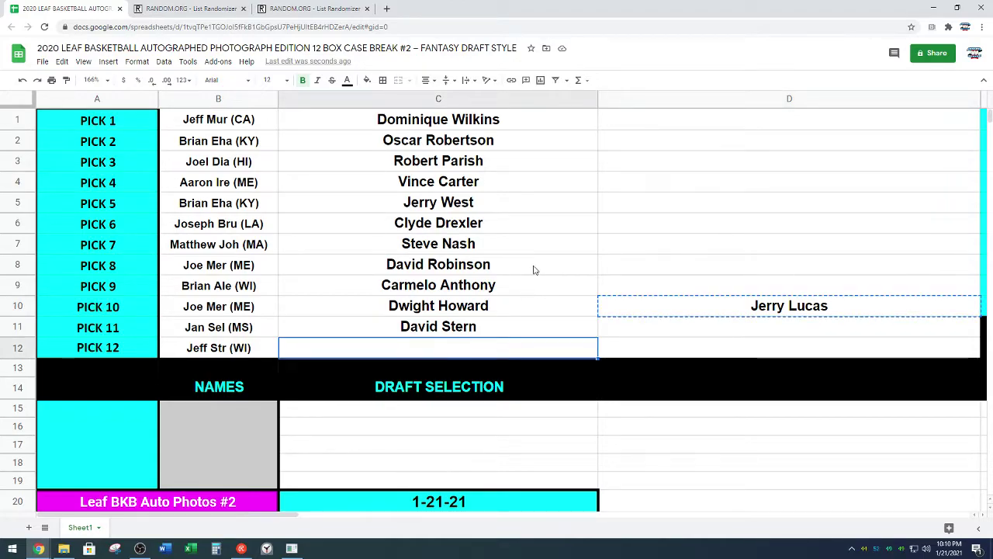
key("ctrl+v")
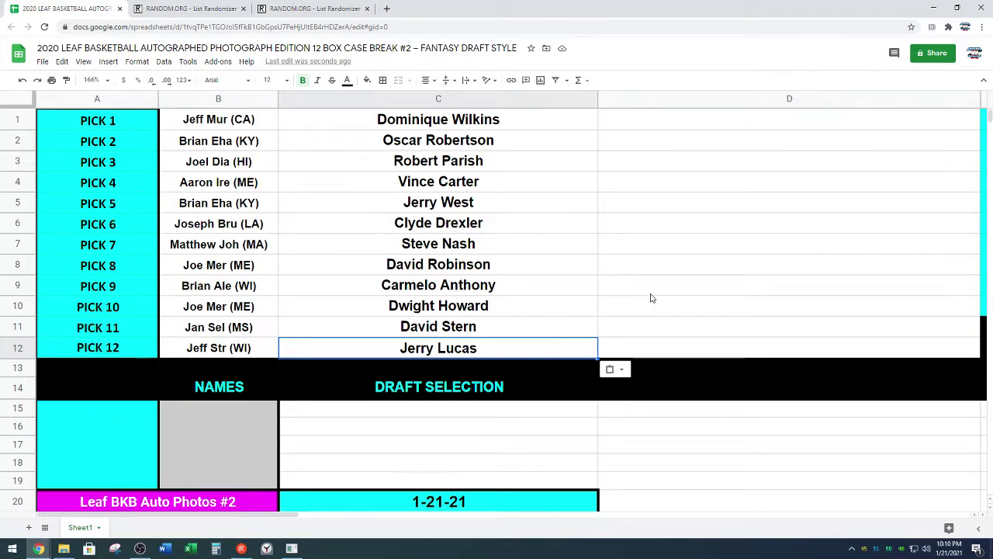
left_click(99, 475)
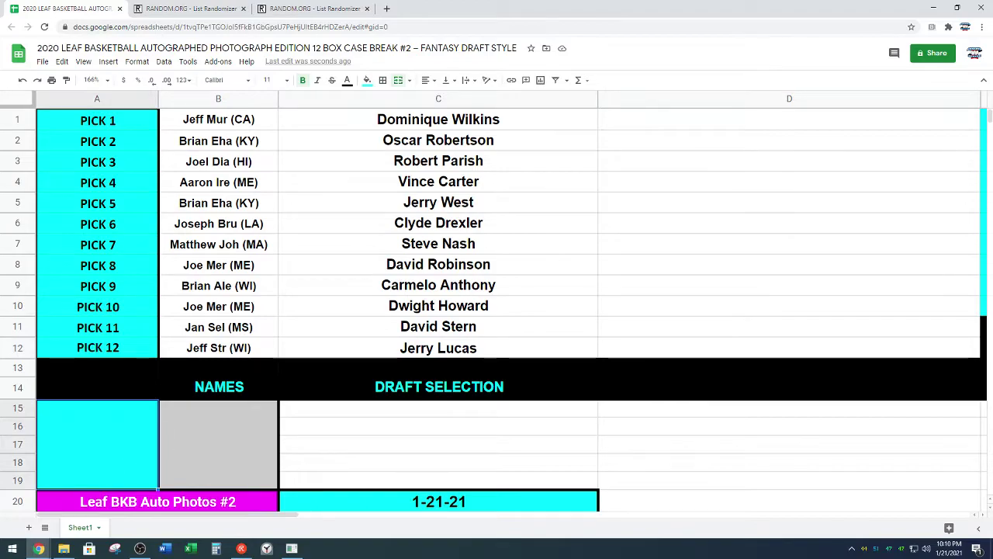